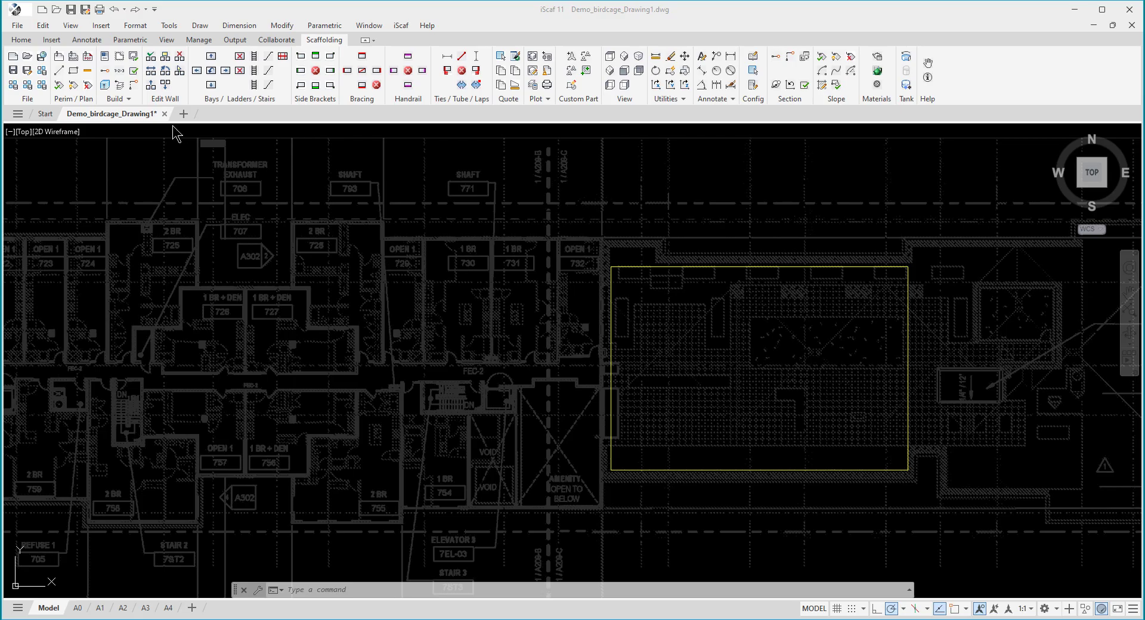
Area-fill the yellow rectangle, corner to corner, with a birdcage grid of 3.07m scaffold bays.
click(129, 101)
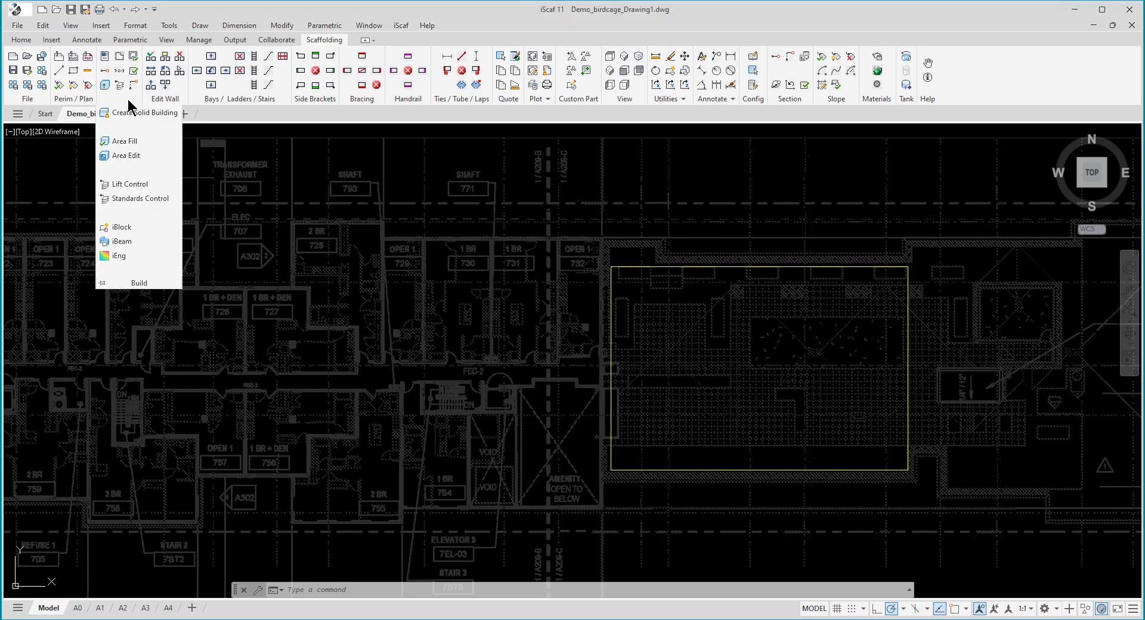
click(133, 143)
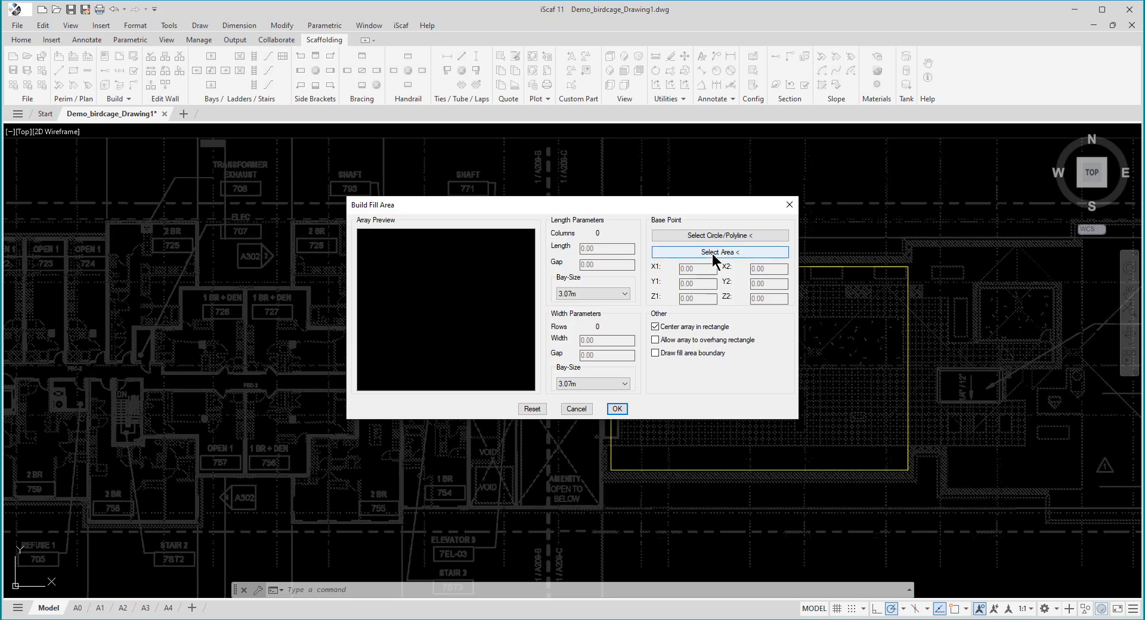
click(738, 259)
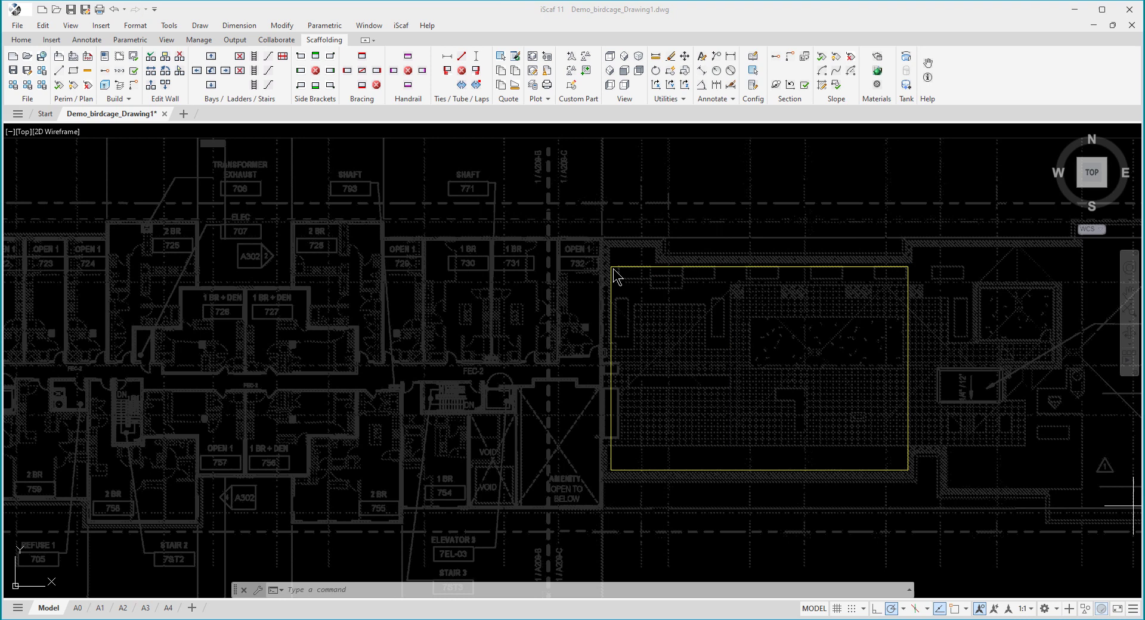
click(606, 265)
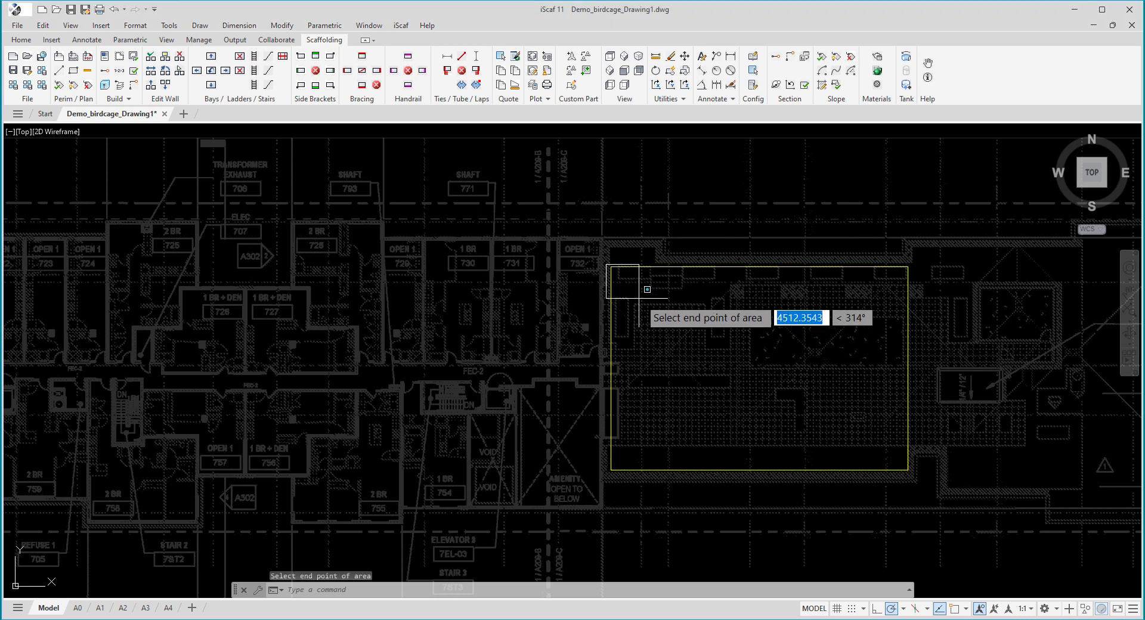
click(923, 463)
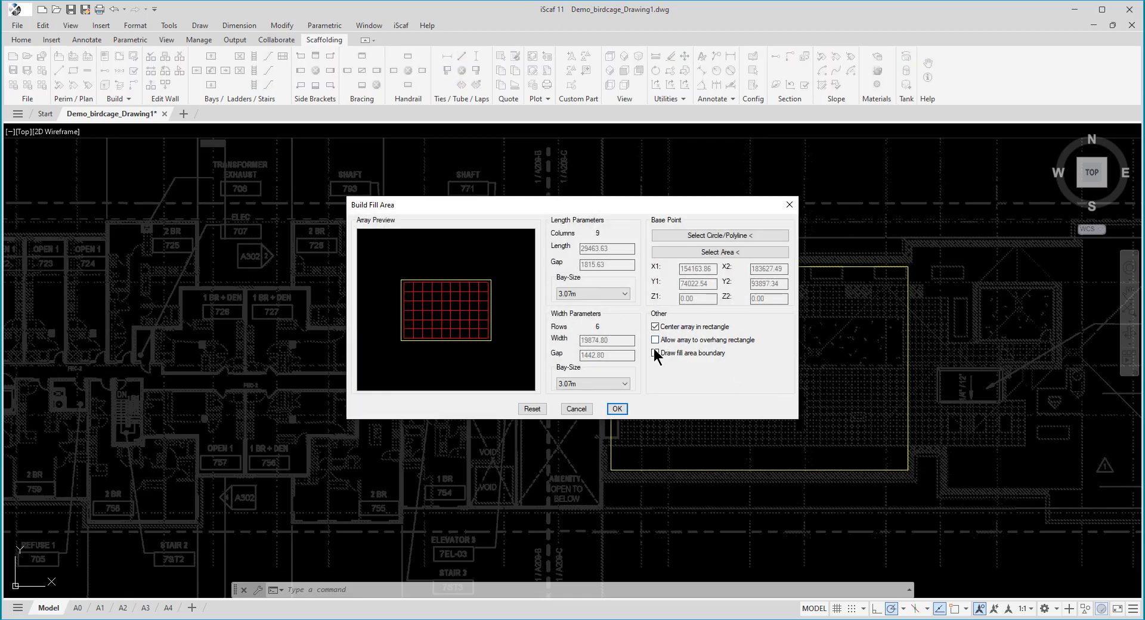
click(618, 409)
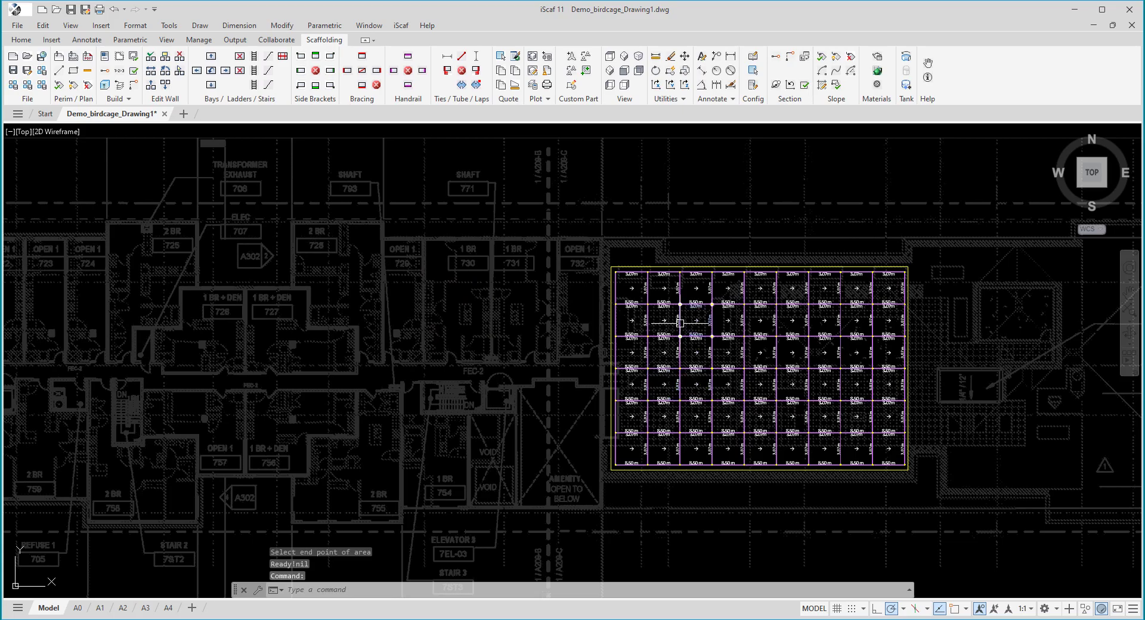
scroll(682, 322, up, 2)
scroll(682, 322, up, 4)
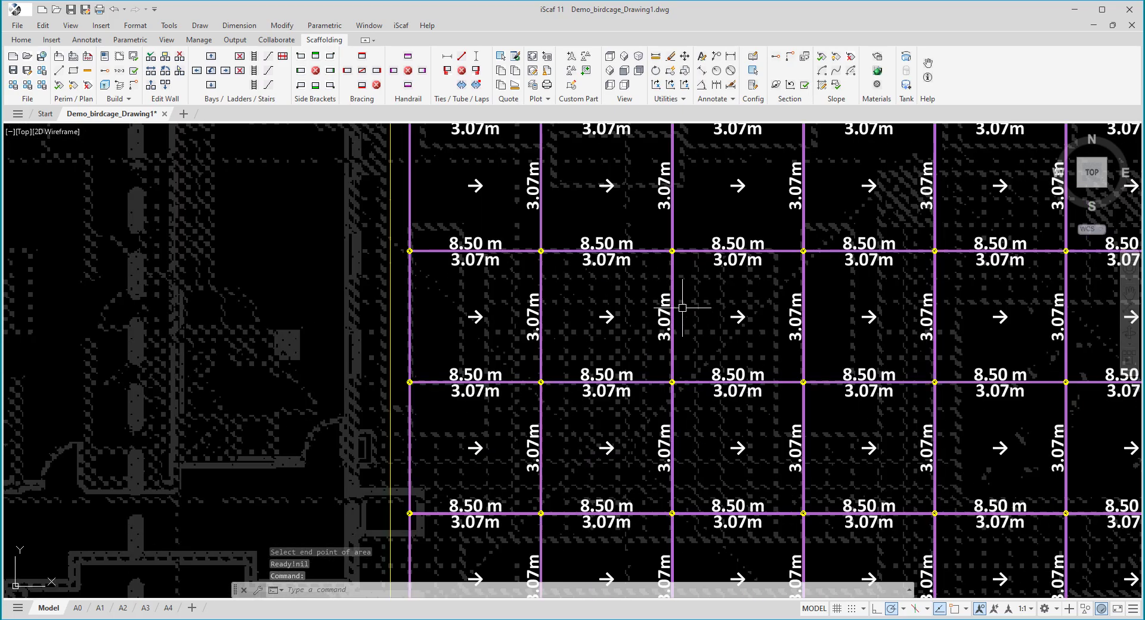
middle_drag(684, 310, 684, 360)
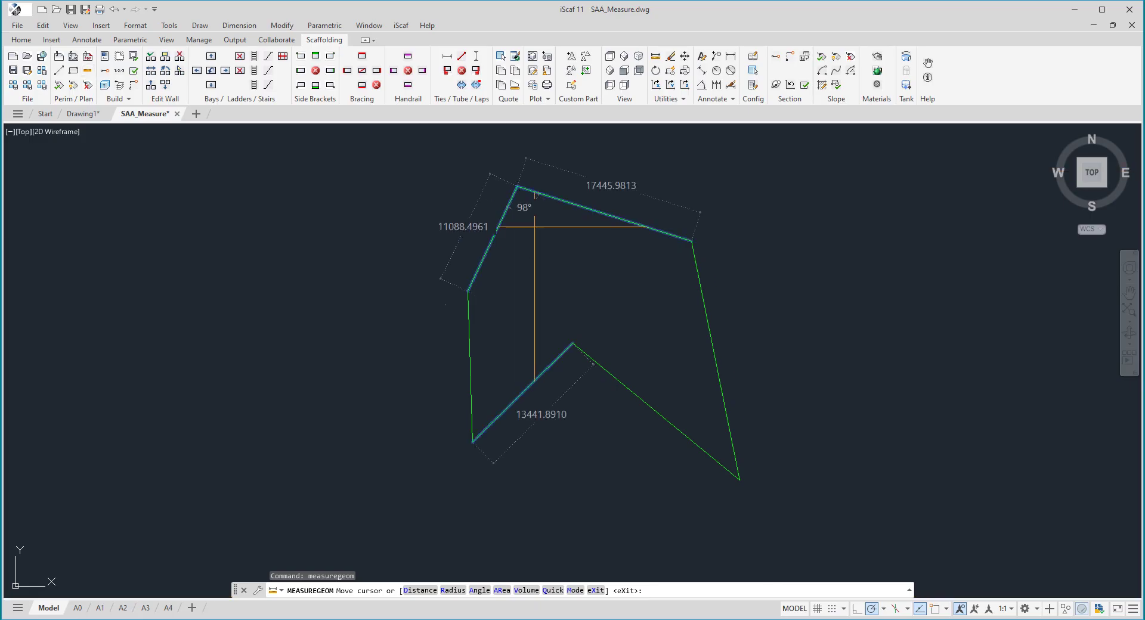
Quick-measure the enclosed polygon's area and perimeter, then zoom to its upper-left corner.
click(588, 241)
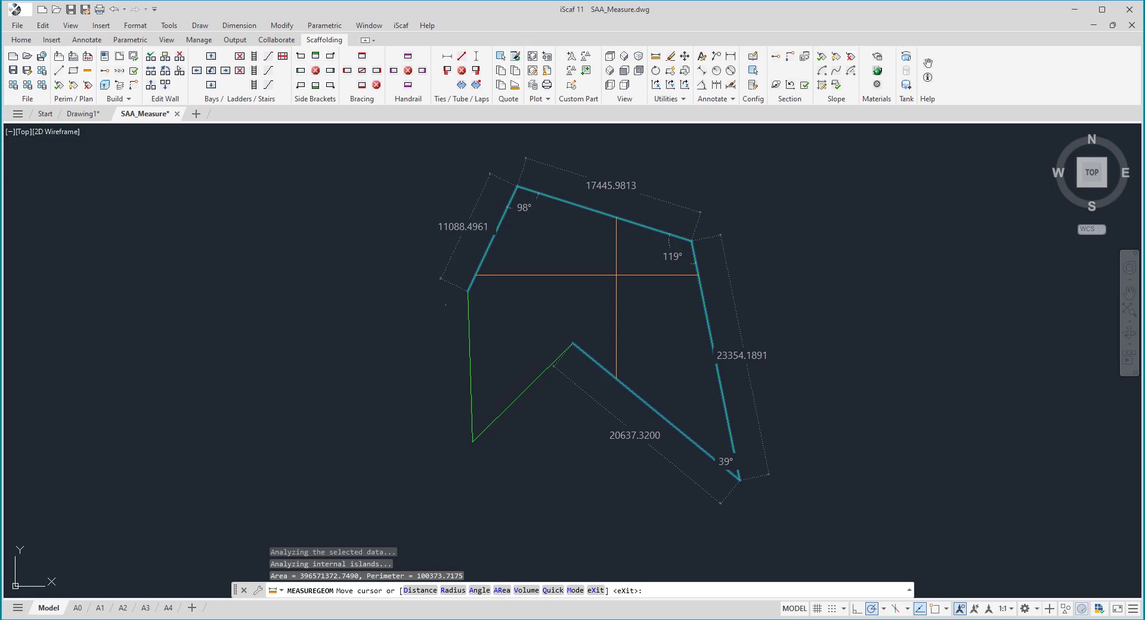
scroll(513, 203, up, 3)
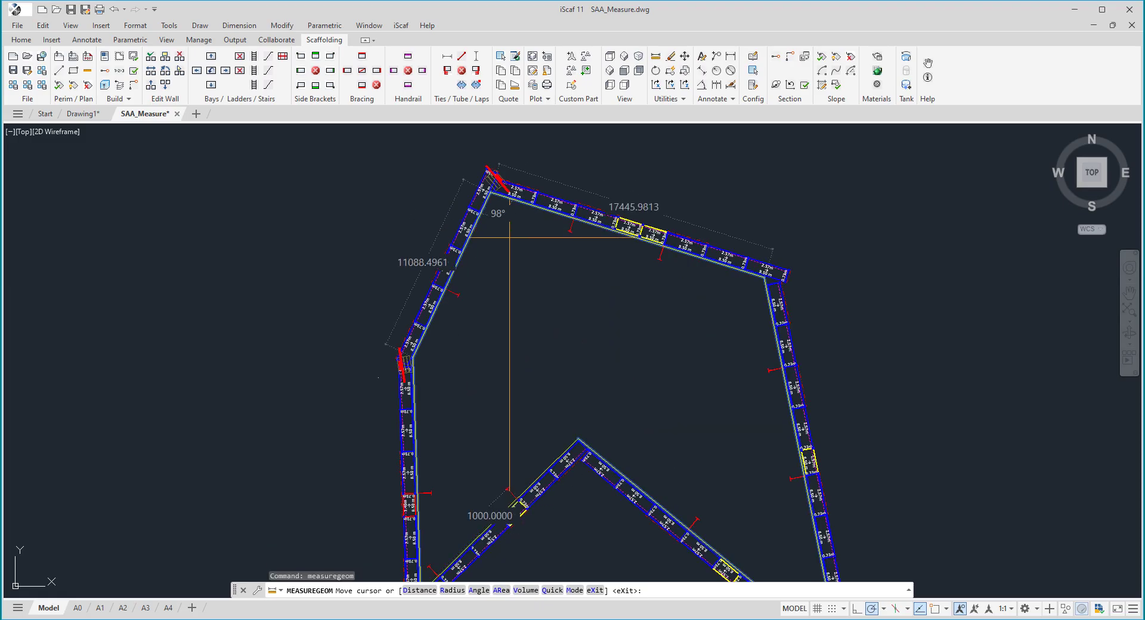
scroll(507, 199, up, 3)
middle_drag(507, 198, 515, 365)
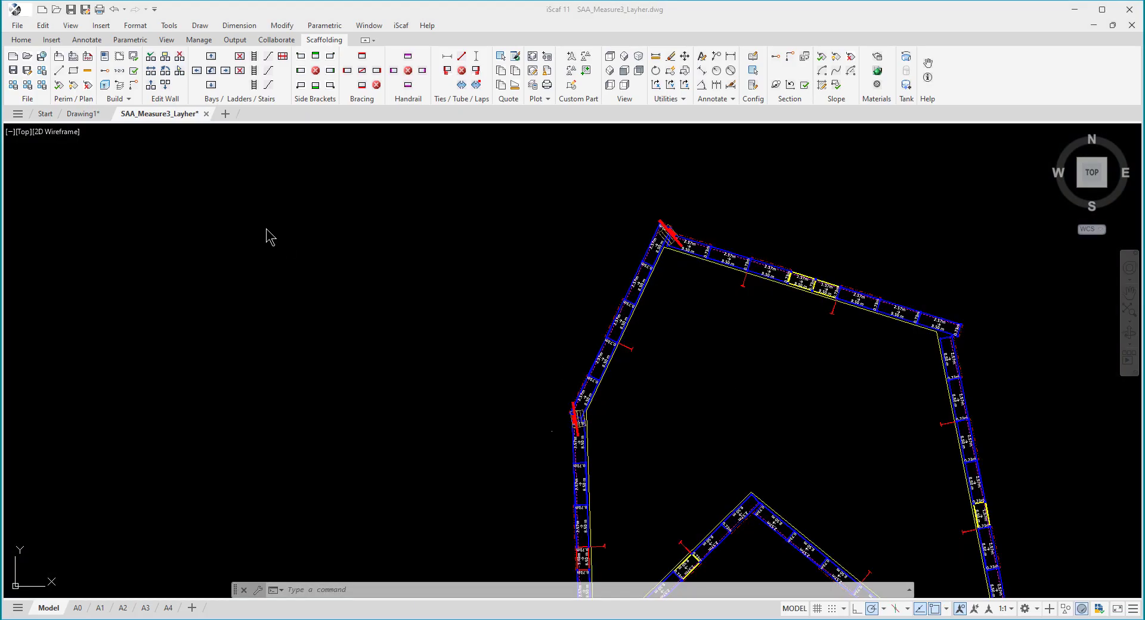
click(127, 102)
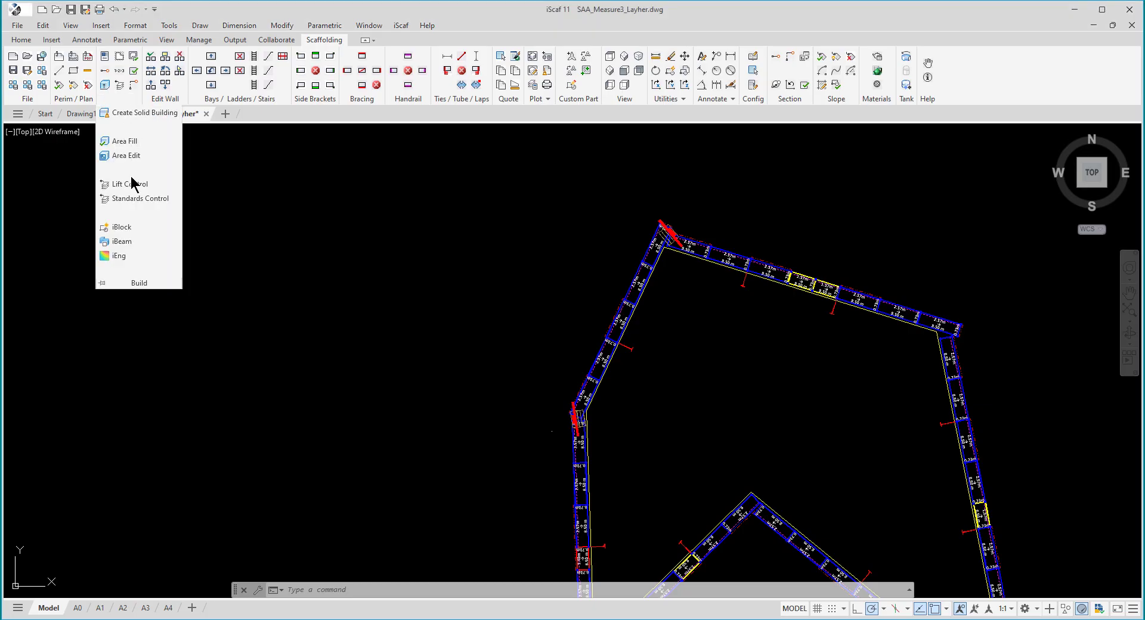
click(131, 230)
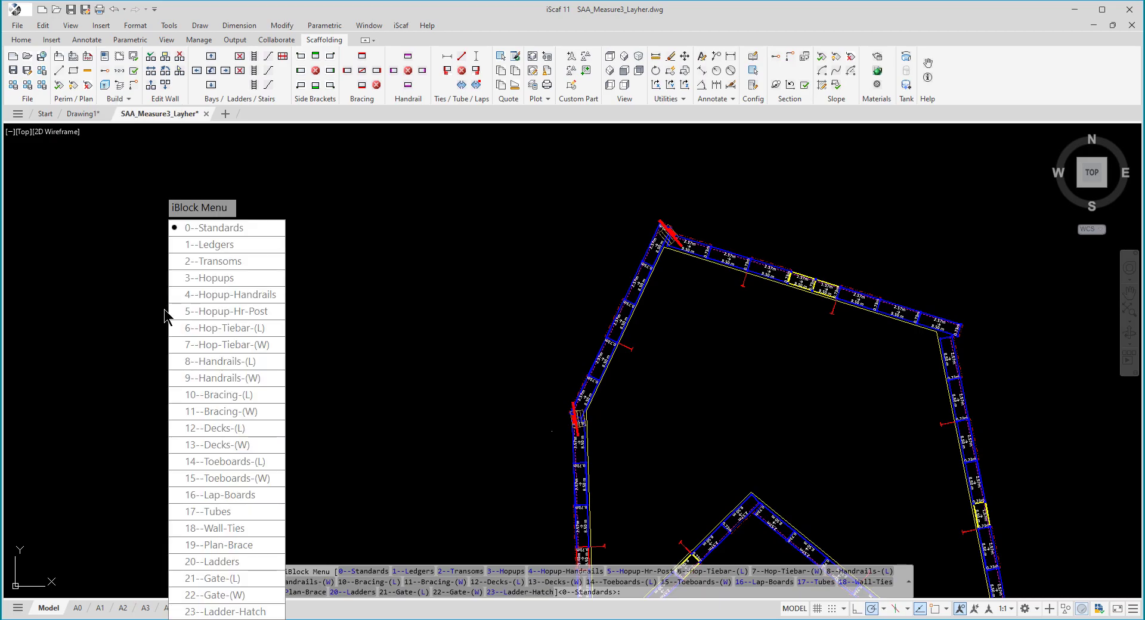
key(Escape)
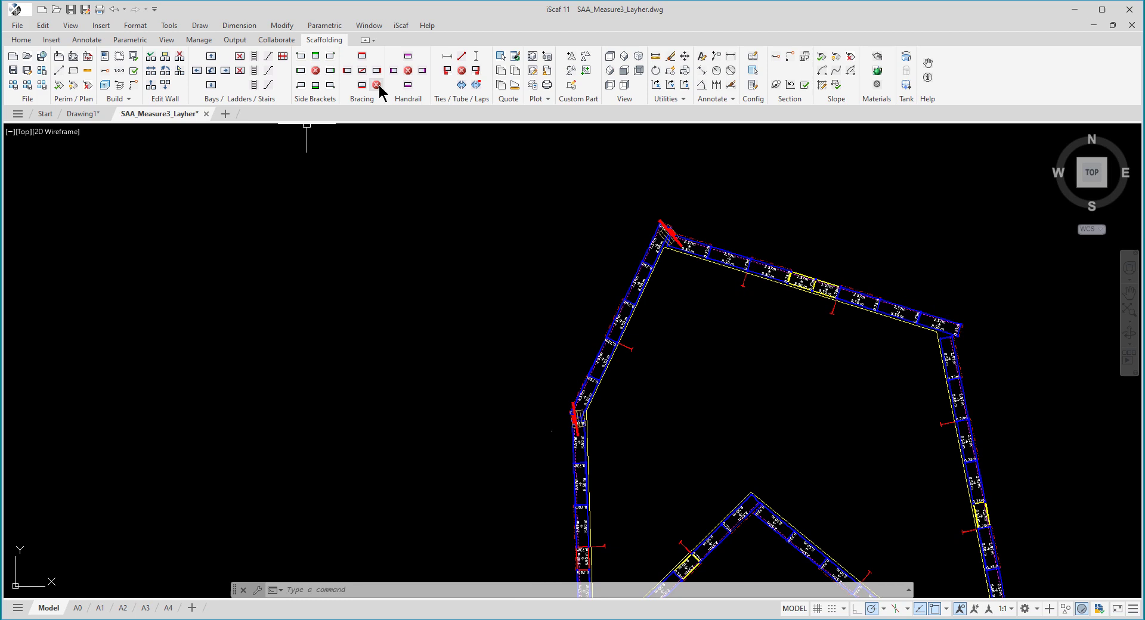
Insert a 1.57m light-duty ledger in the bay, ending at the upper-left standard.
click(447, 59)
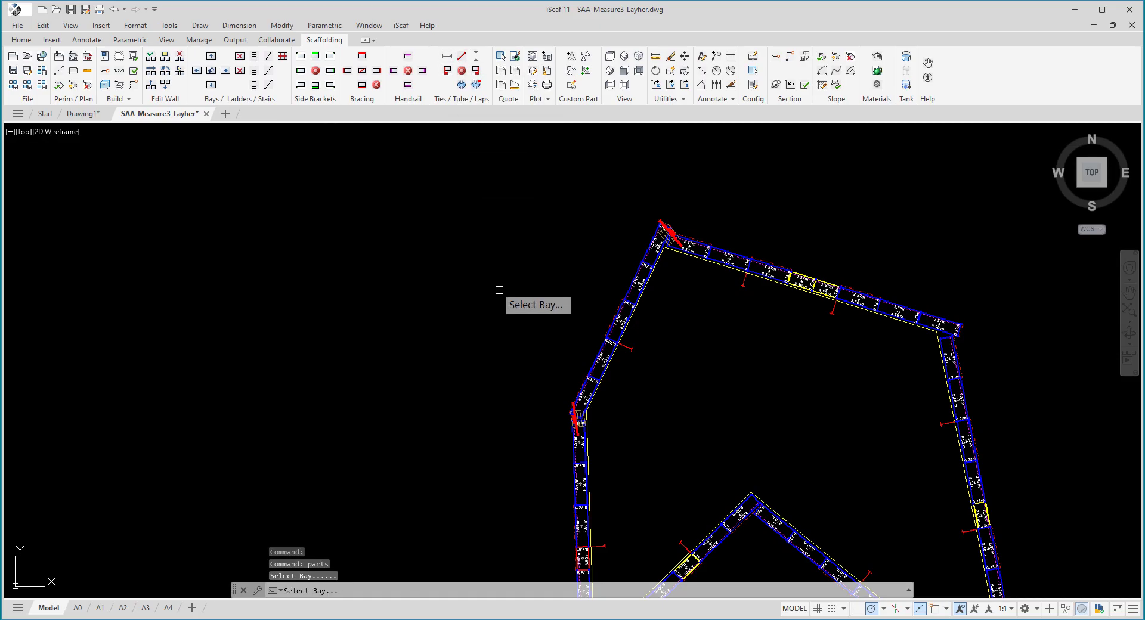
click(585, 442)
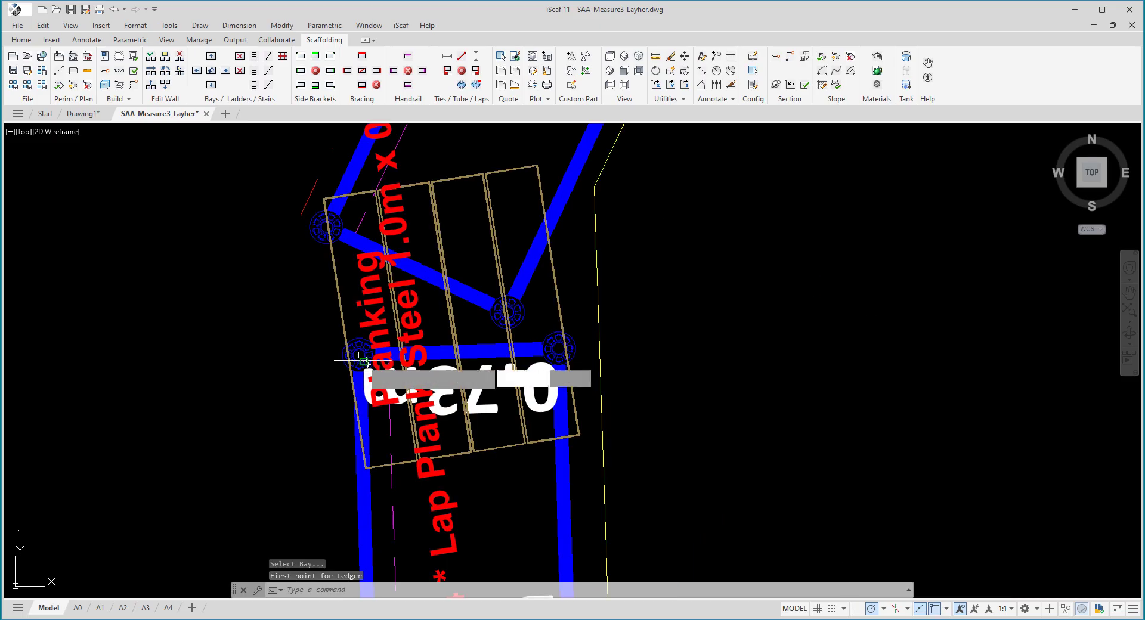
click(361, 357)
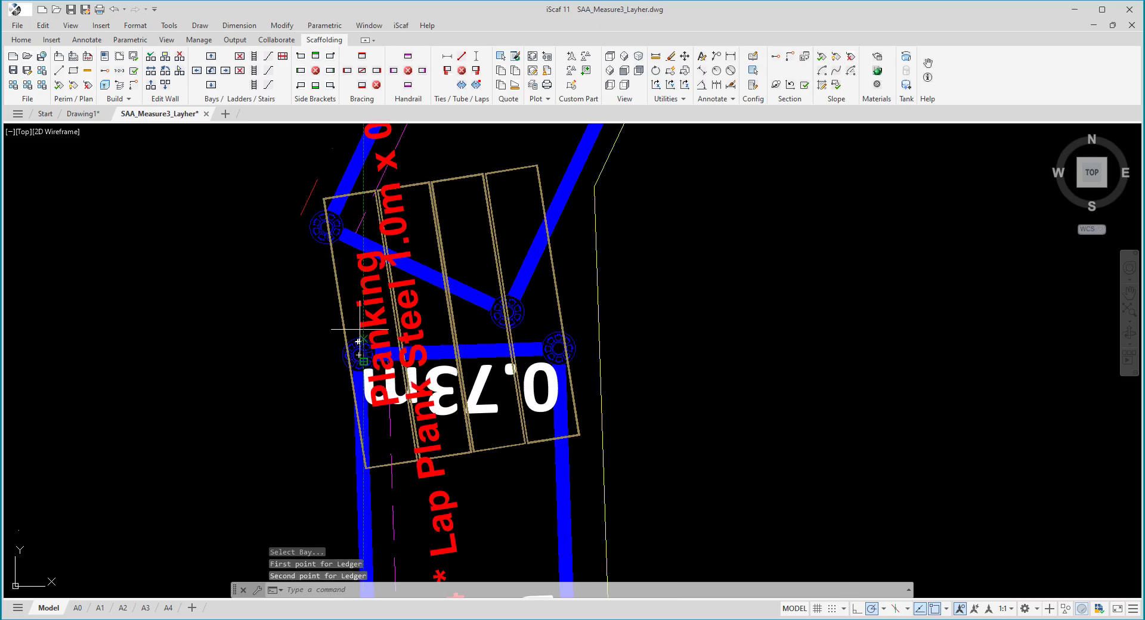
click(327, 228)
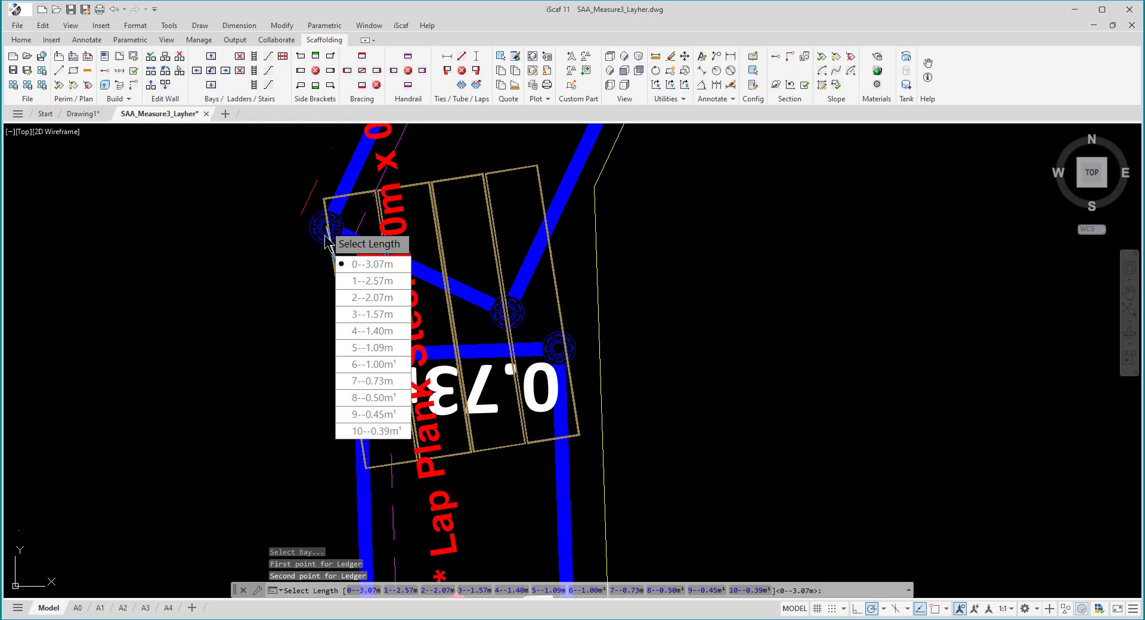
click(350, 315)
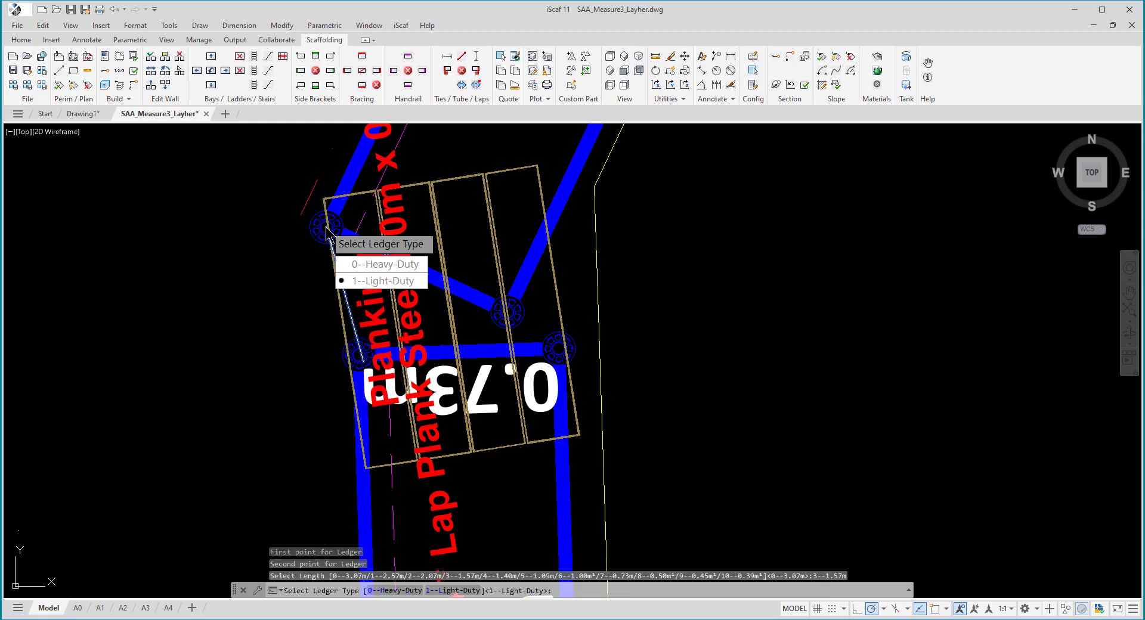
click(405, 284)
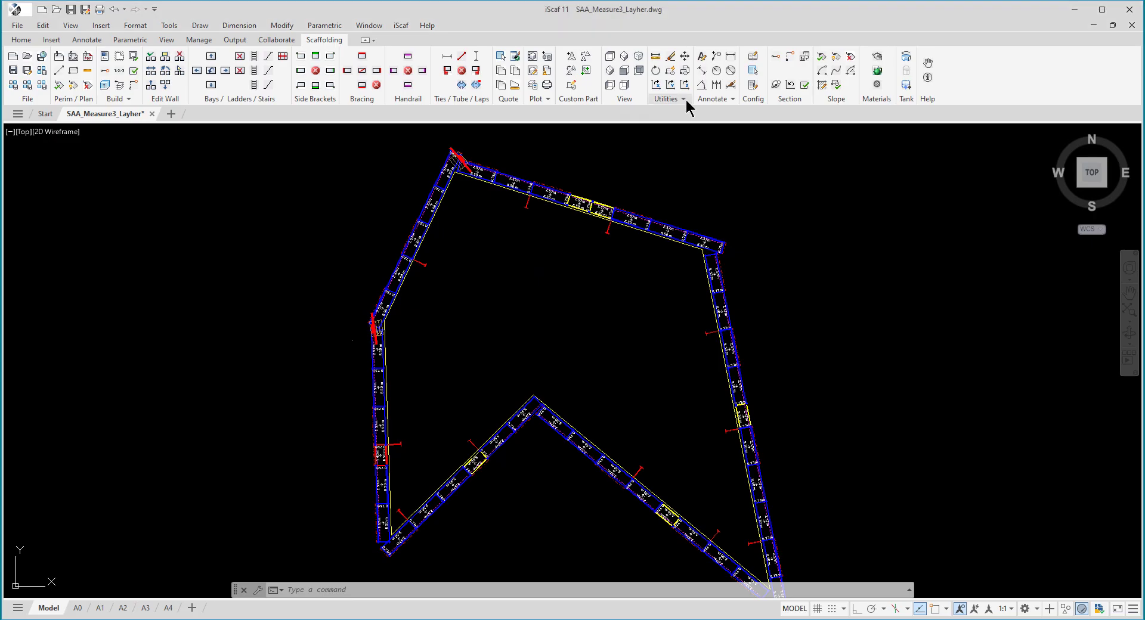
Display the bay count without zero-count lengths: 37 × 2.57m, 5 × 1.57m, 1 × 1.40m.
click(684, 100)
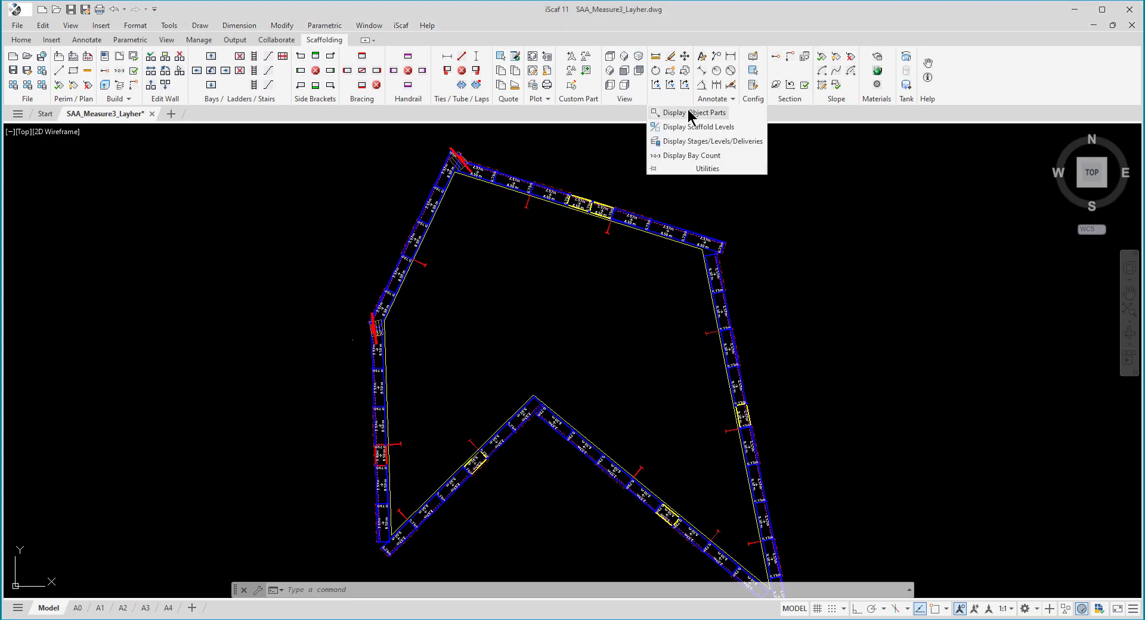
click(698, 155)
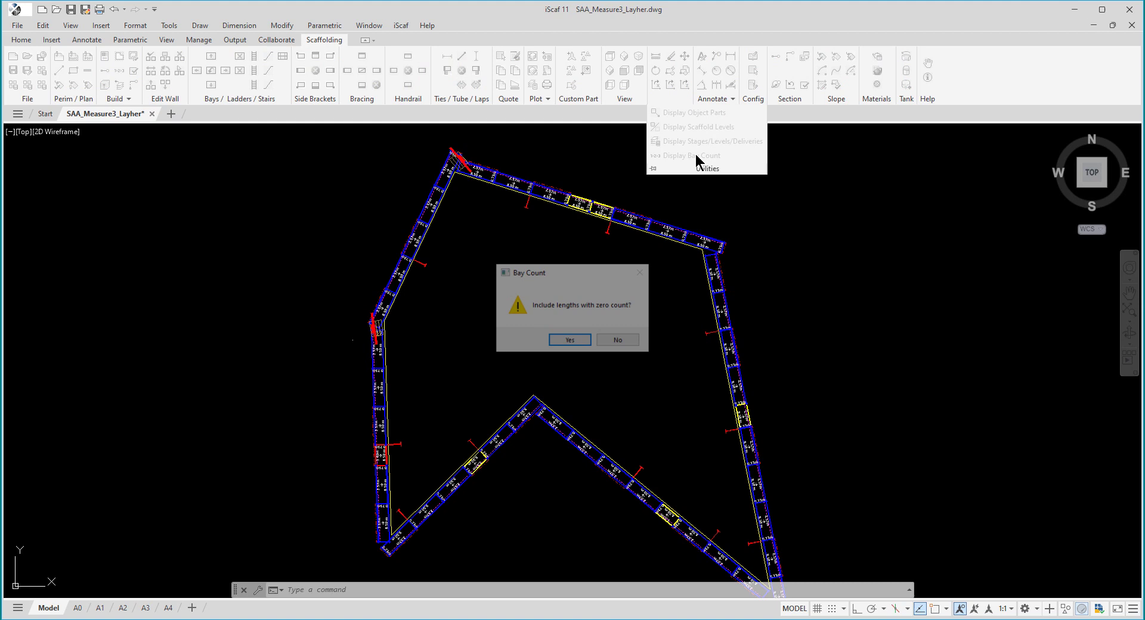
click(620, 342)
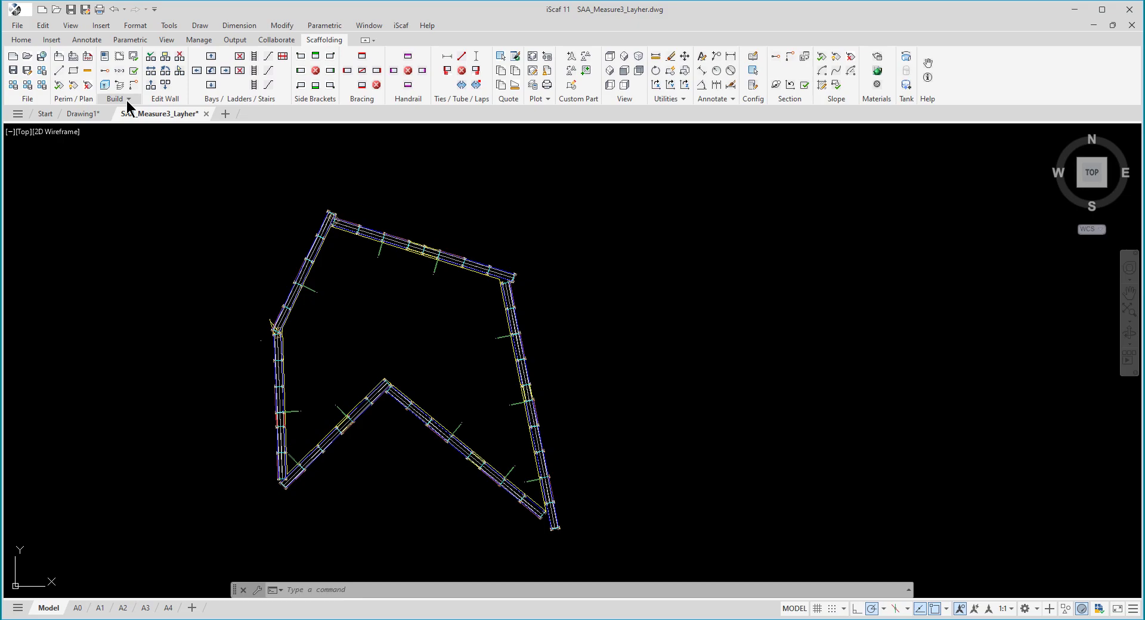
Use the iEng menu to show all layers and view the 3D scaffold.
click(126, 100)
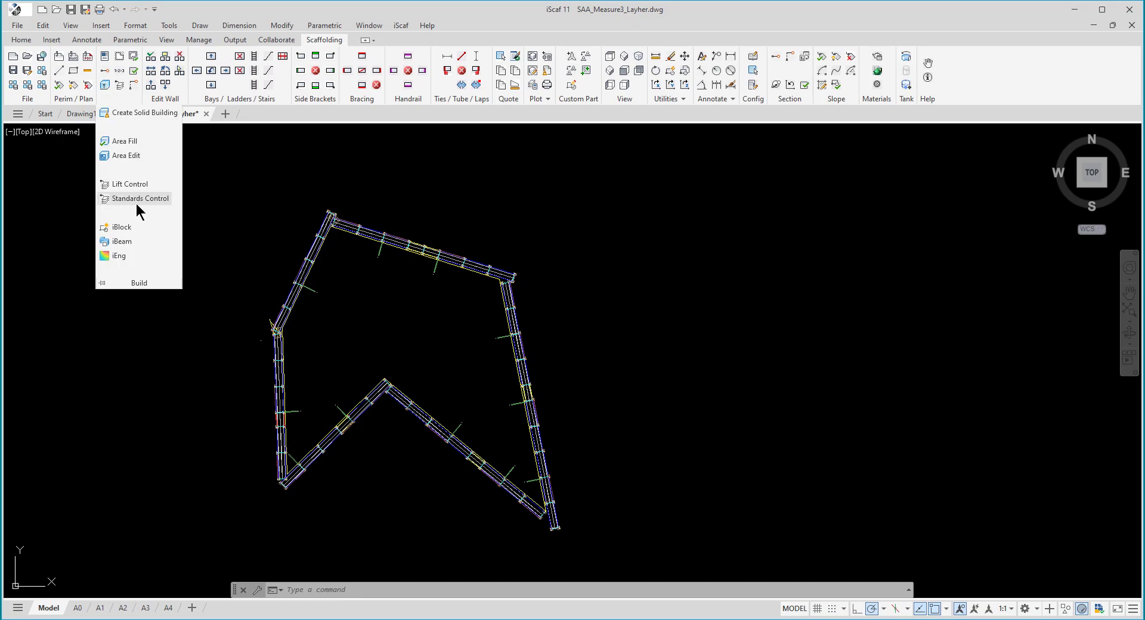
click(119, 256)
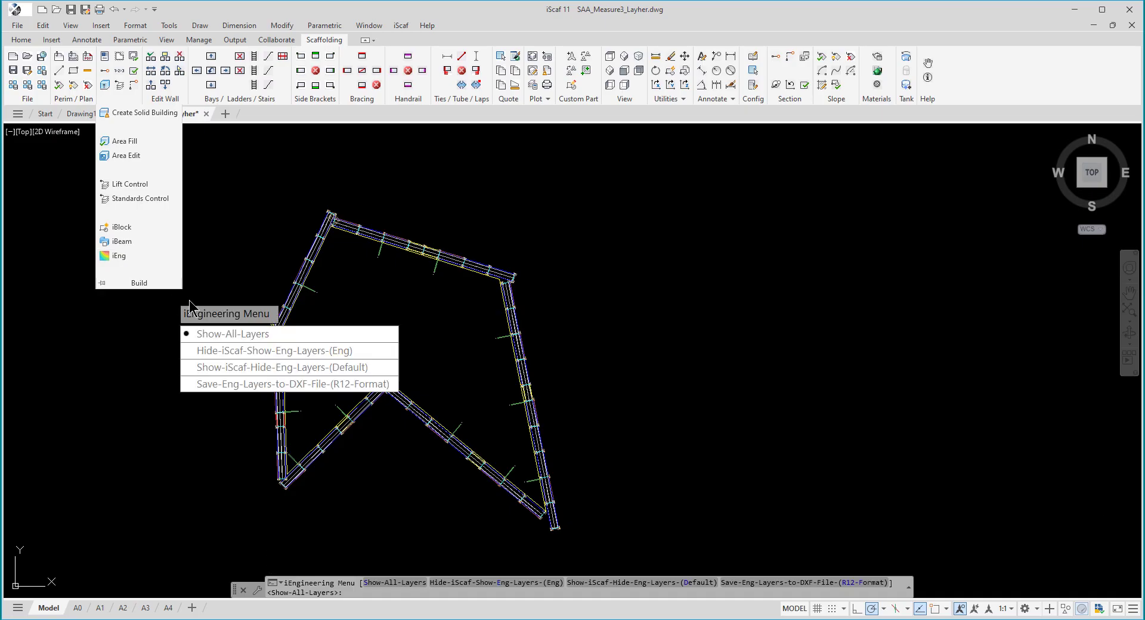
click(203, 332)
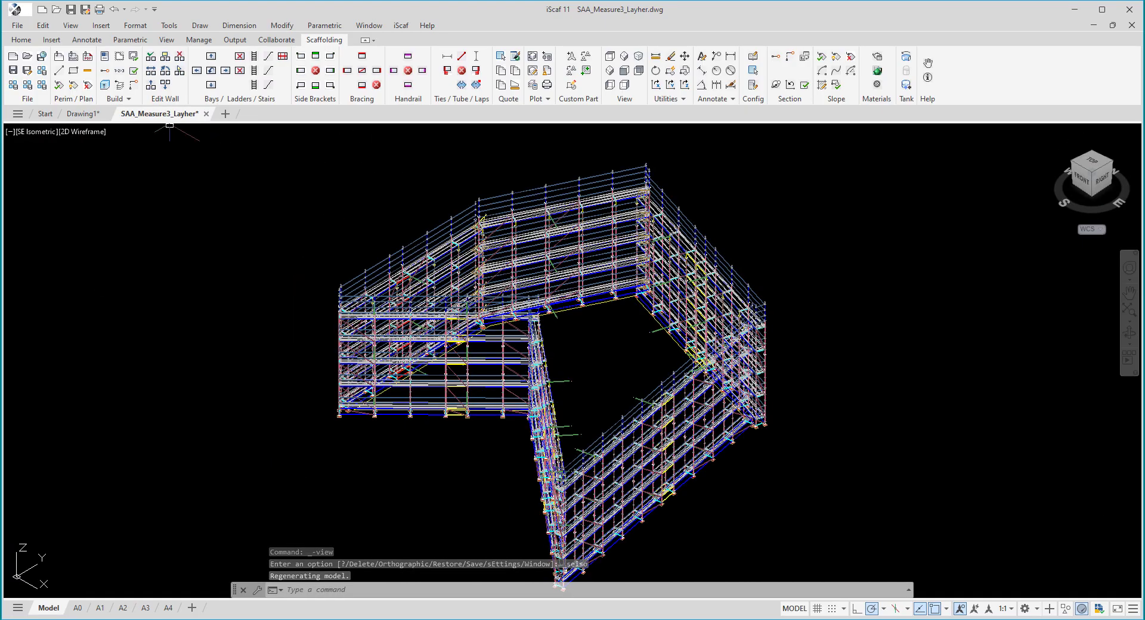
Hide the scaffold layers so only the engineering layers remain visible.
click(118, 98)
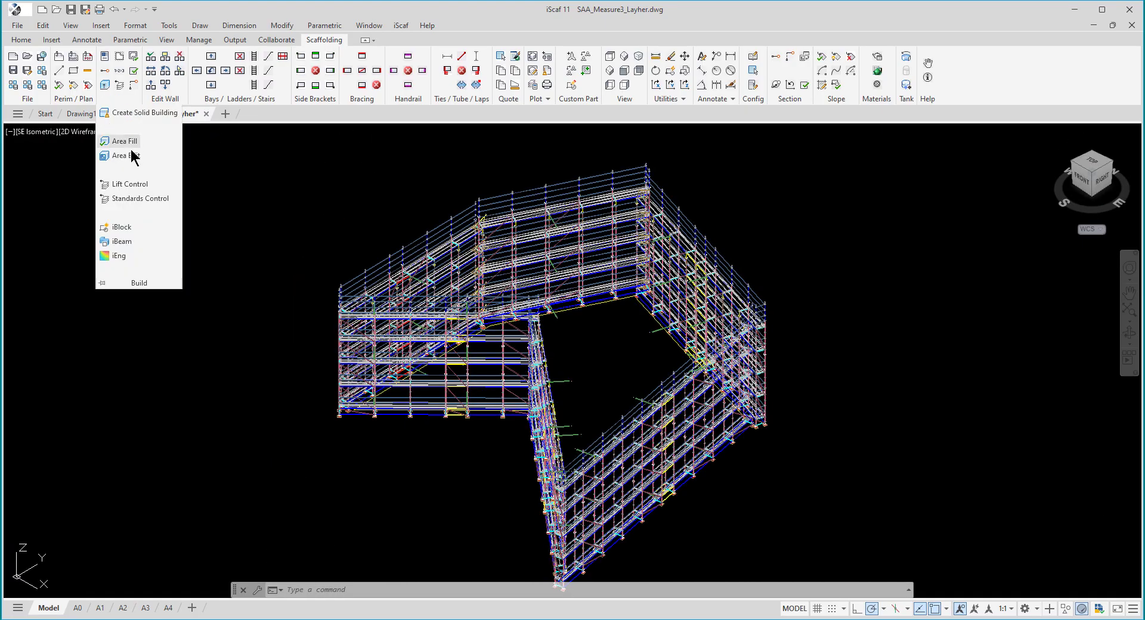
click(122, 257)
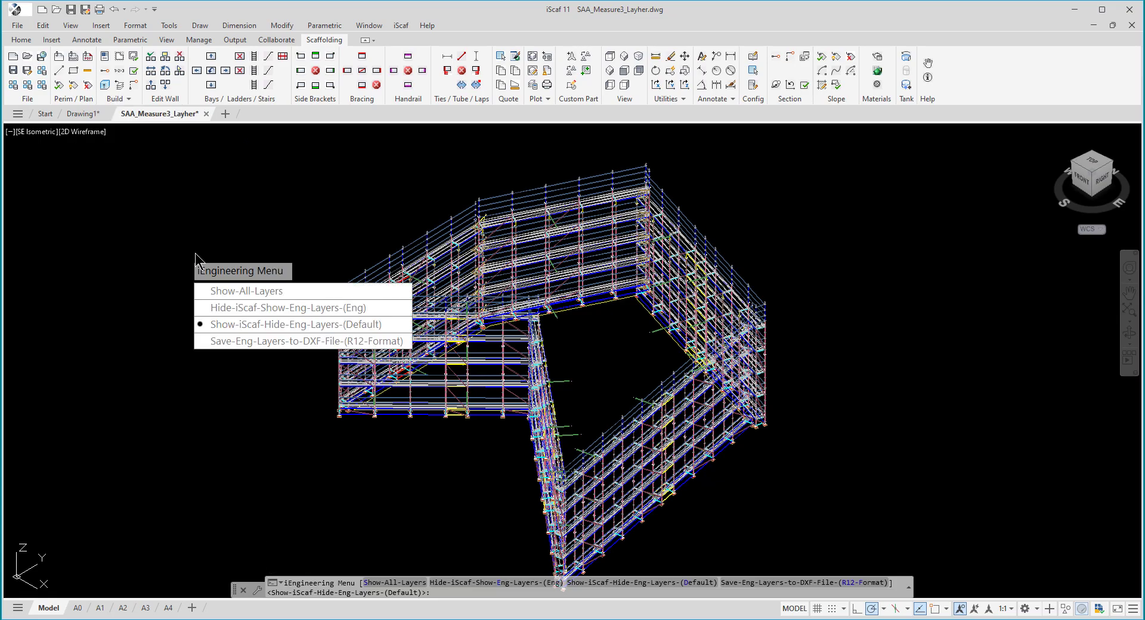
click(369, 308)
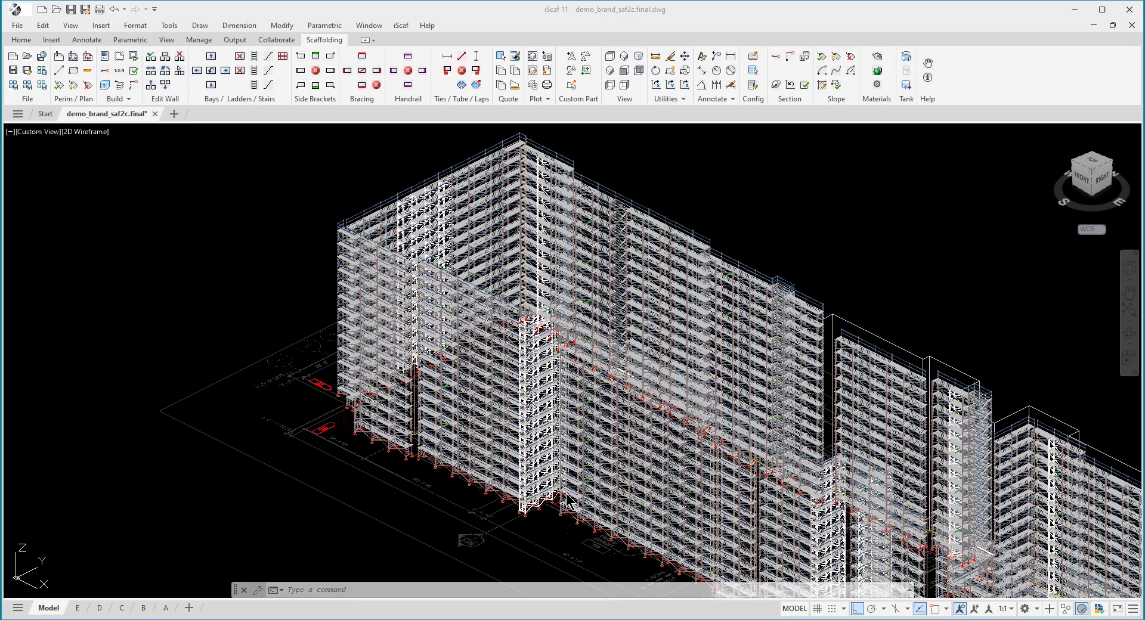
Zoom in on the scaffold base bays and render them in the Realistic visual style.
scroll(549, 519, up, 2)
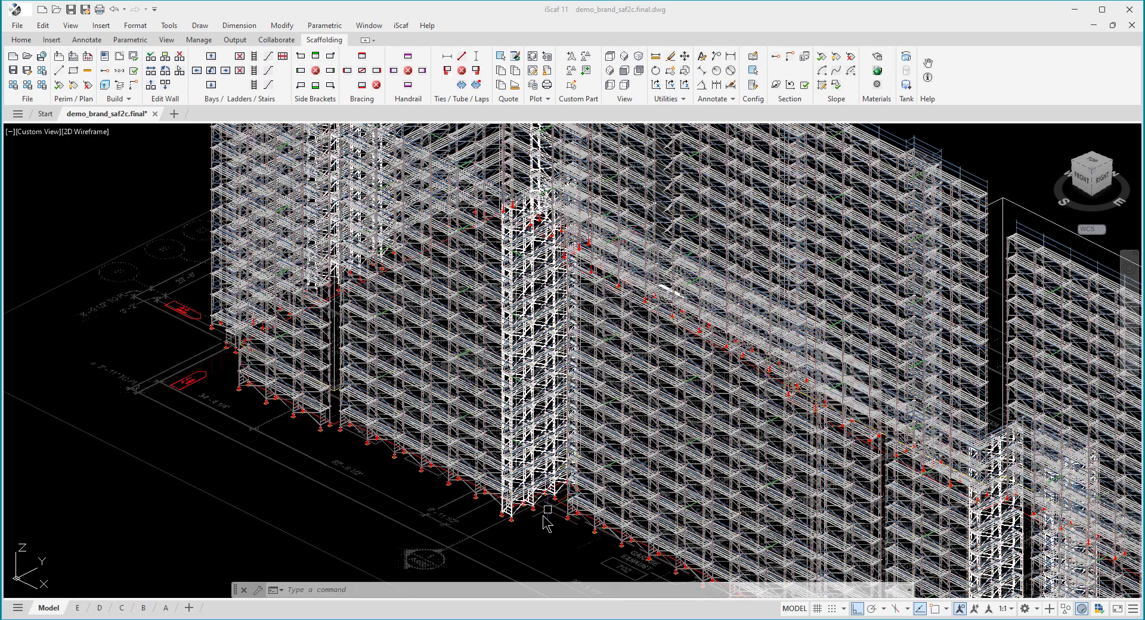
scroll(530, 523, up, 2)
scroll(527, 519, up, 2)
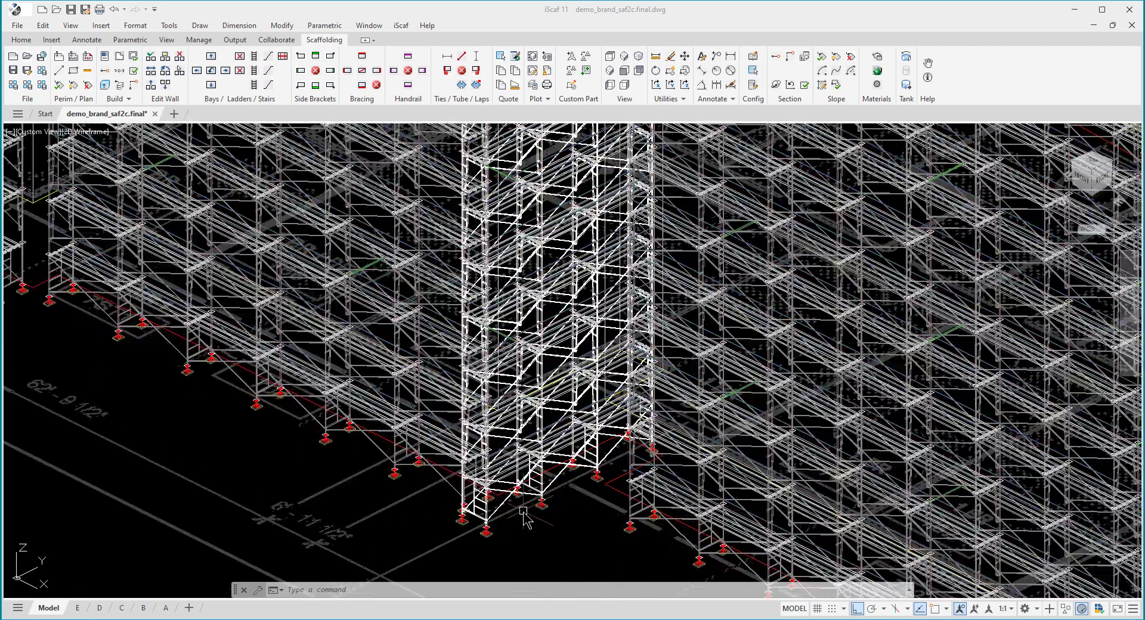
scroll(513, 514, up, 2)
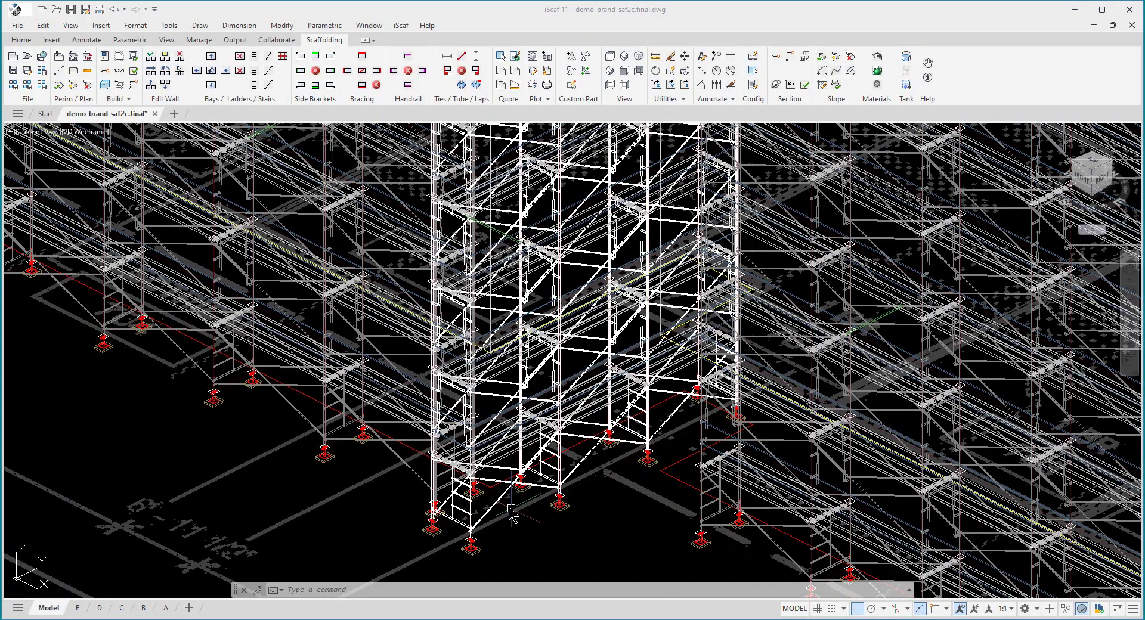
scroll(510, 509, up, 2)
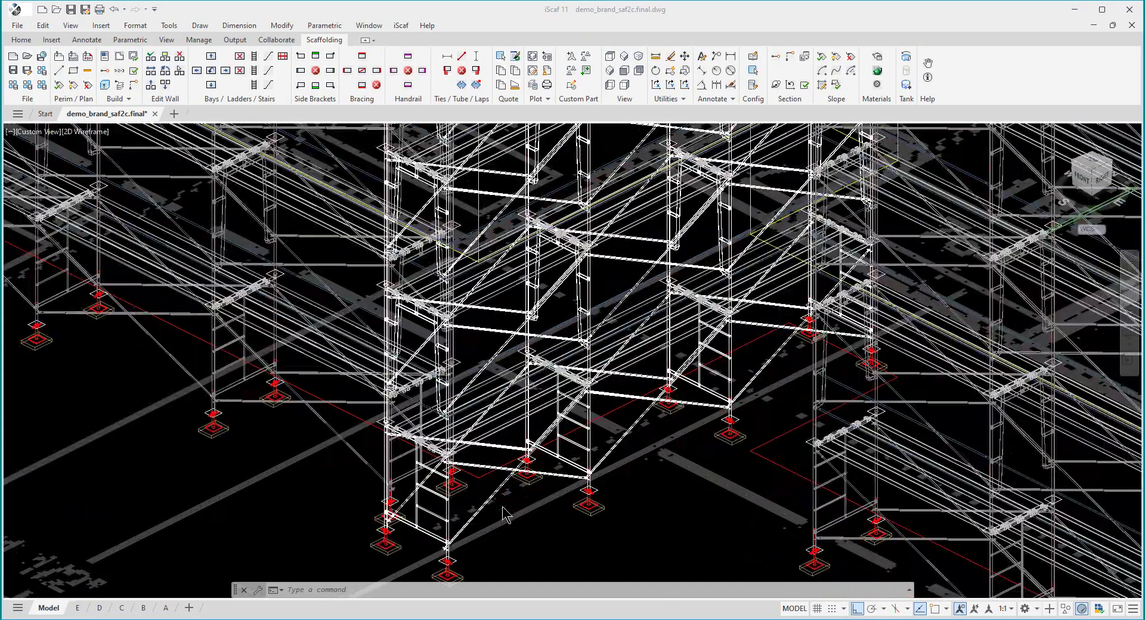
scroll(507, 512, up, 2)
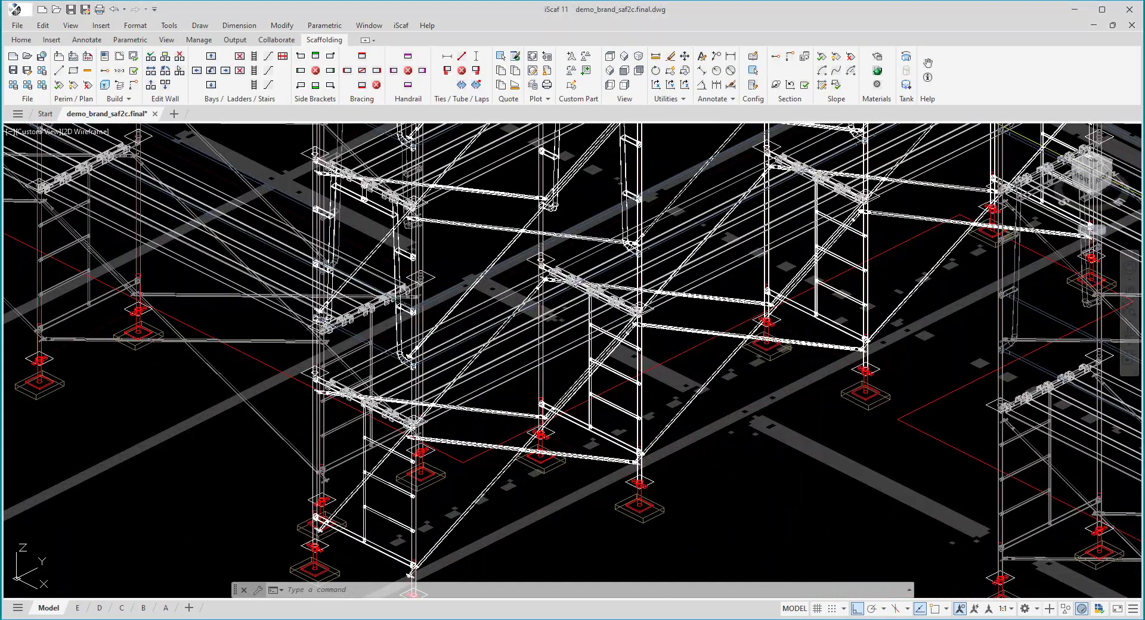
middle_drag(687, 434, 754, 391)
scroll(754, 387, up, 3)
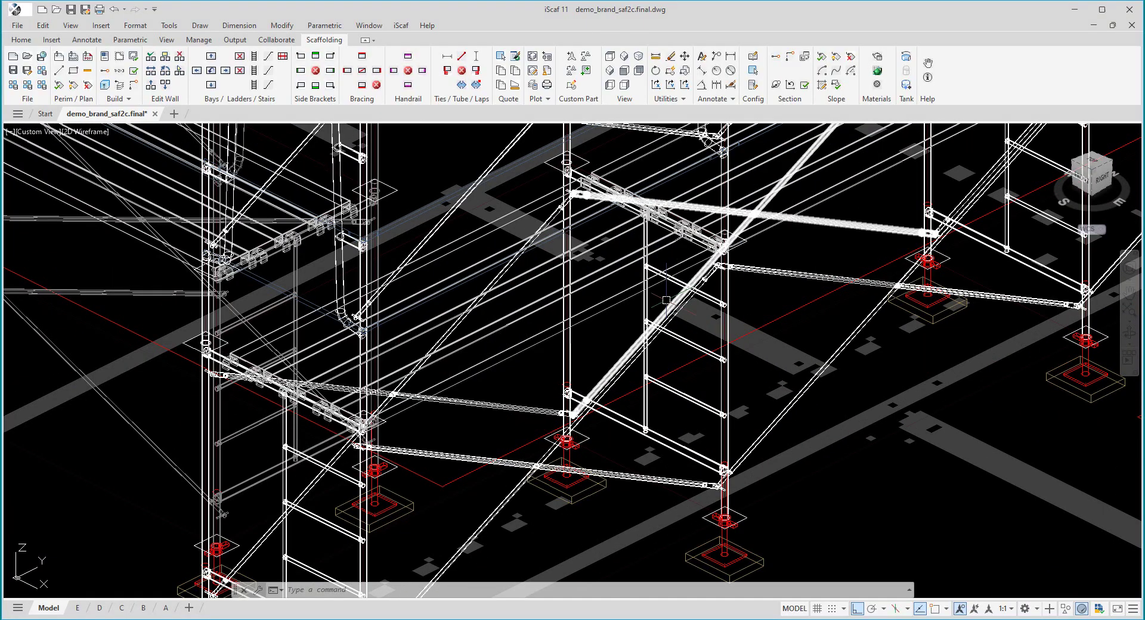
scroll(665, 303, down, 3)
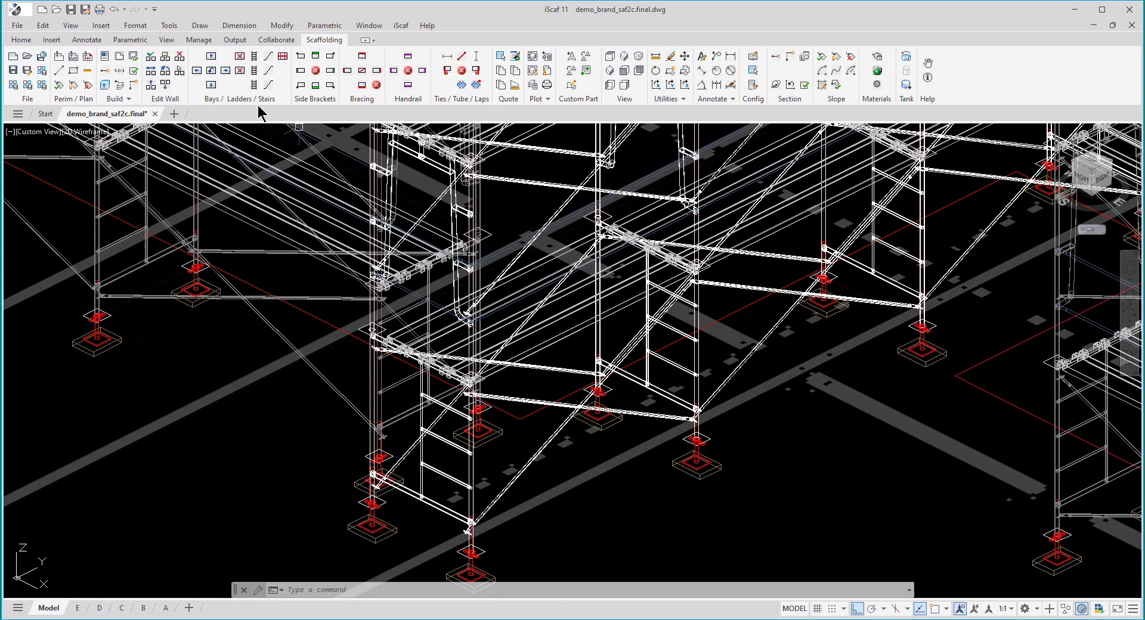
click(89, 131)
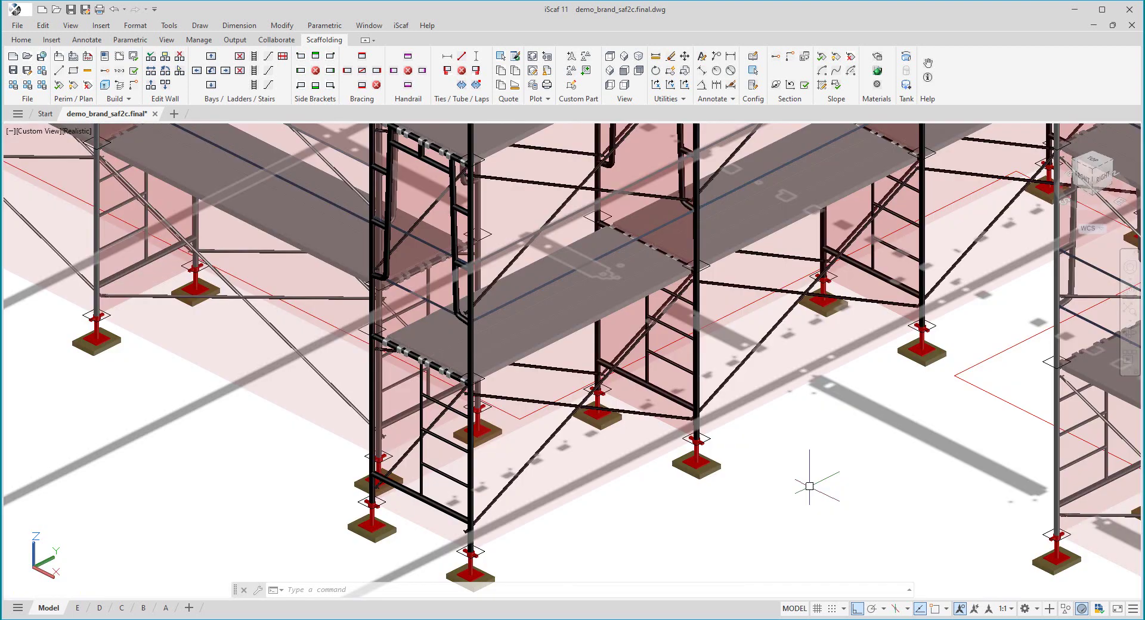